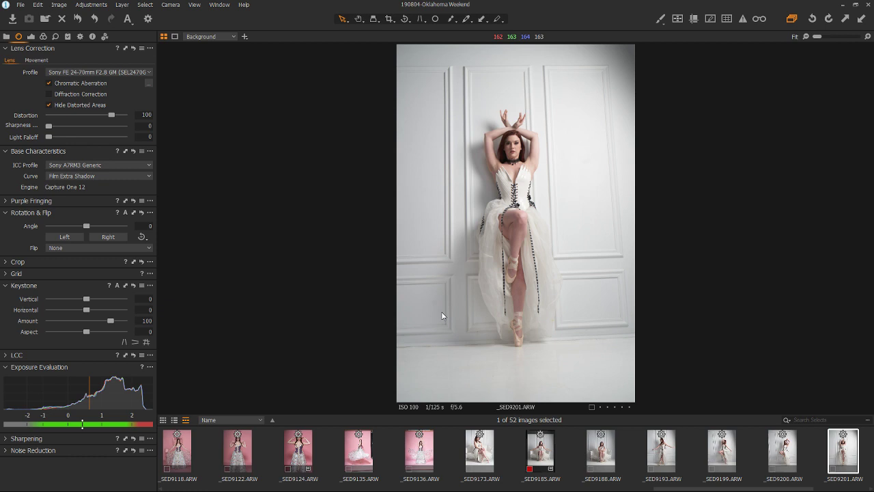
Step: Try straightening the photo along the floor line, then undo the rotation
{"action": "key", "text": "r"}
{"action": "left_click_drag", "start_coordinate": [402, 347], "coordinate": [628, 338]}
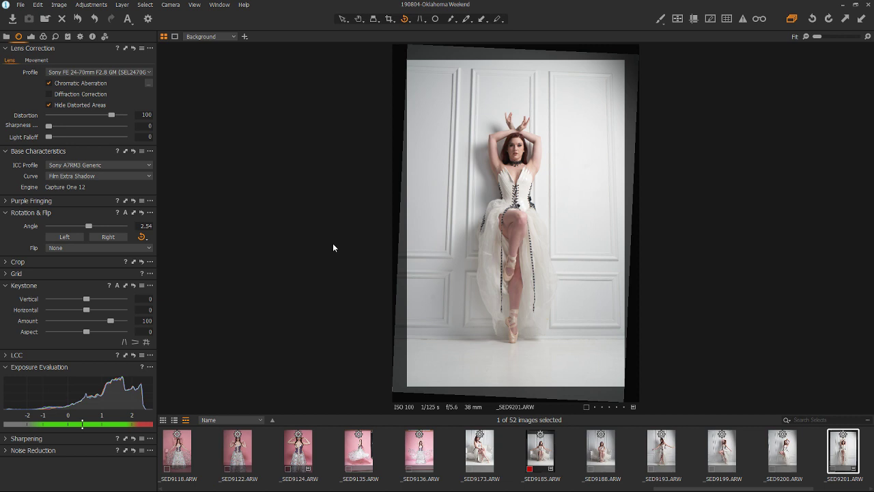
{"action": "key", "text": "ctrl+z"}
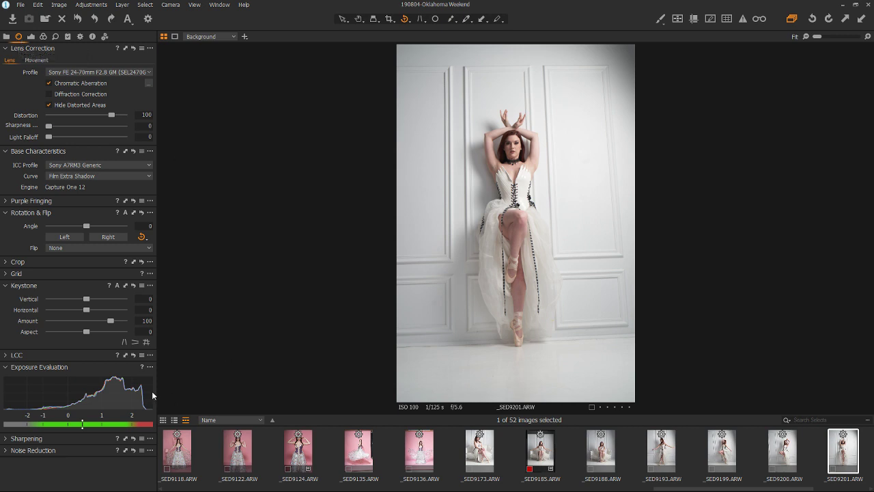
Step: Apply a Keystone Vertical correction with guides on the panel edges (Vertical 18.94, angle 2.46)
{"action": "left_click", "coordinate": [124, 345]}
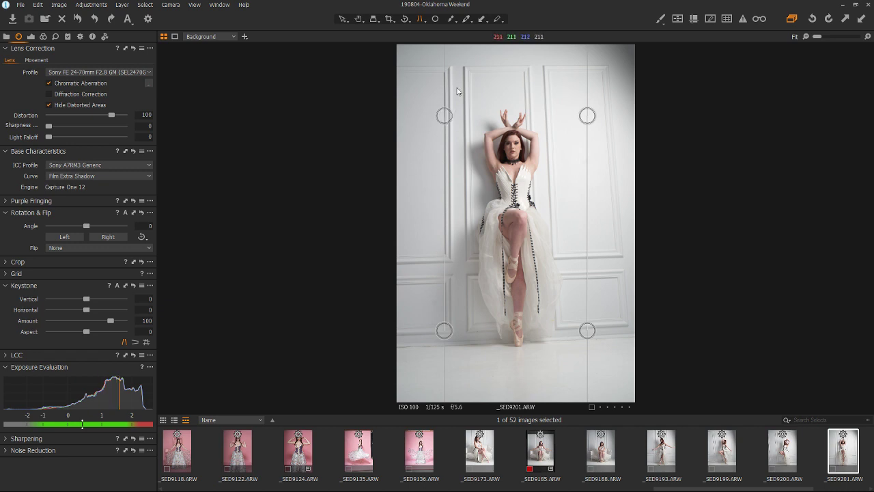
{"action": "left_click_drag", "start_coordinate": [444, 120], "coordinate": [444, 74]}
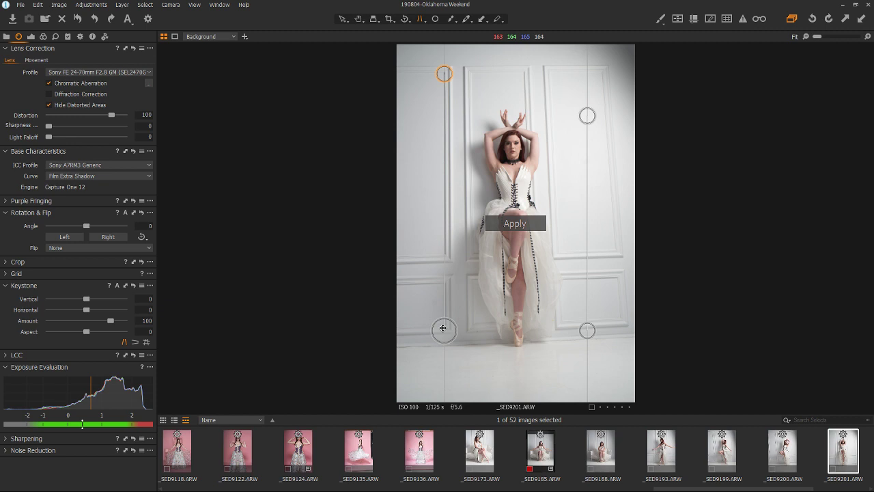
{"action": "left_click_drag", "start_coordinate": [444, 331], "coordinate": [446, 383]}
{"action": "left_click_drag", "start_coordinate": [587, 115], "coordinate": [544, 66]}
{"action": "left_click_drag", "start_coordinate": [587, 331], "coordinate": [559, 389]}
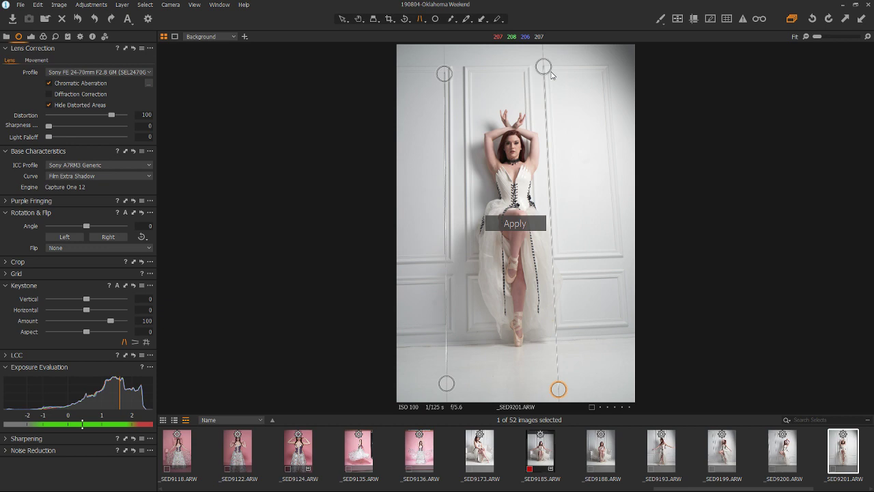
{"action": "left_click_drag", "start_coordinate": [544, 67], "coordinate": [607, 69]}
{"action": "left_click_drag", "start_coordinate": [559, 390], "coordinate": [628, 351]}
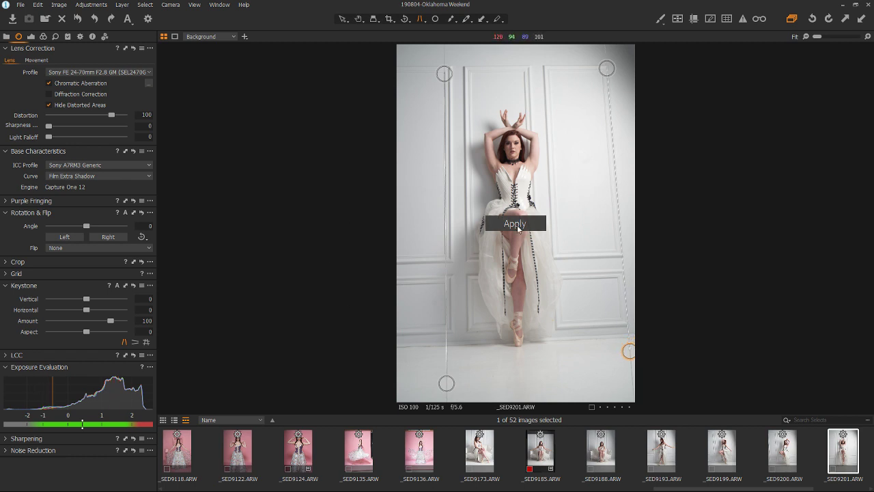
{"action": "left_click", "coordinate": [517, 227]}
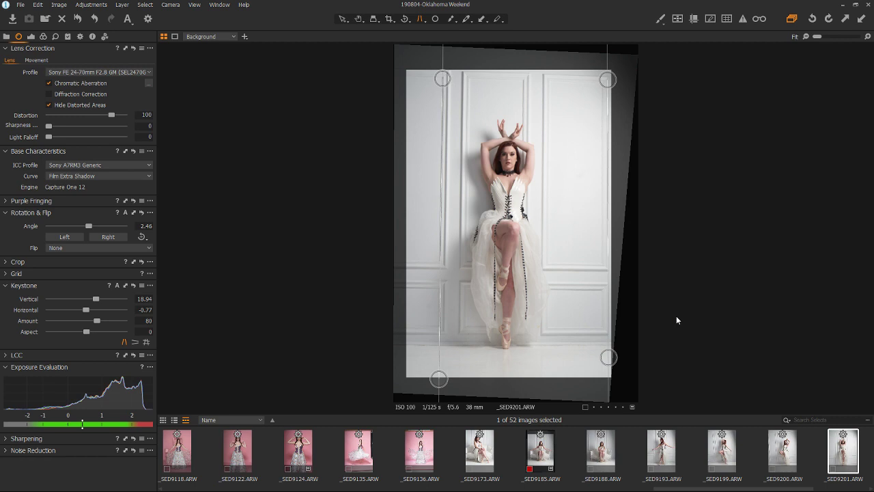
Step: Straighten along the floor again, then reset rotation and keystone to zero (angle 0, Amount 100)
{"action": "key", "text": "v"}
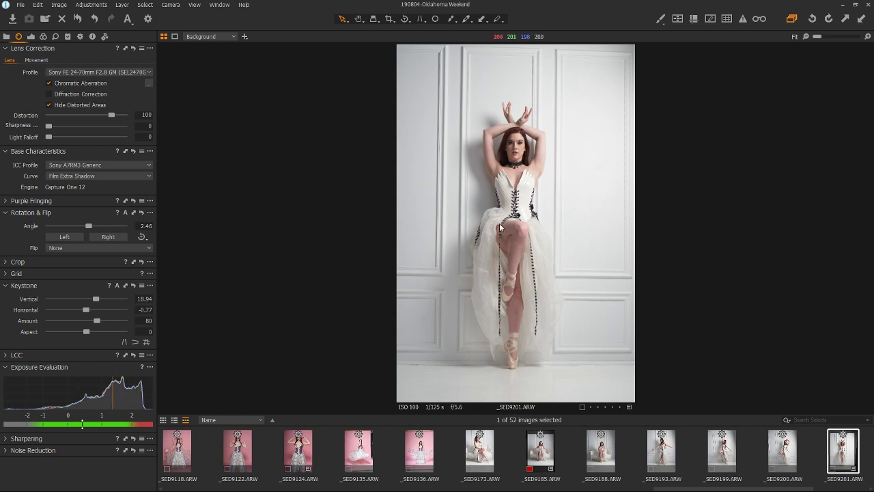
{"action": "key", "text": "r"}
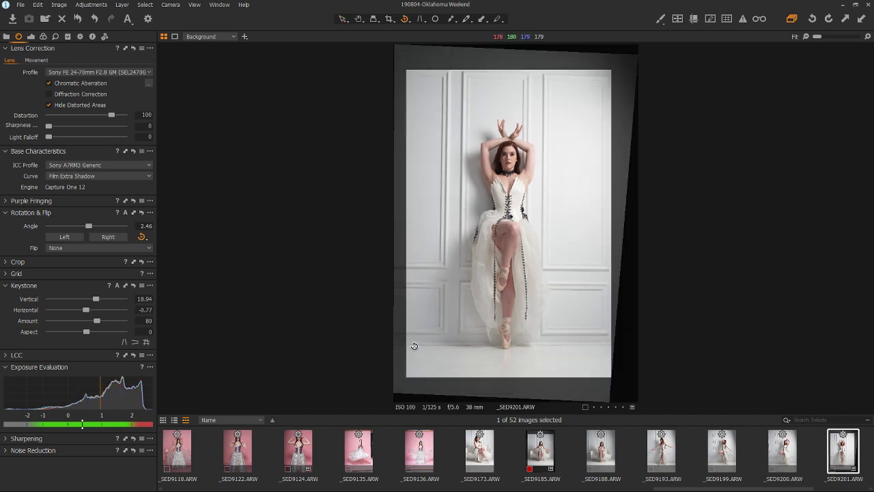
{"action": "left_click_drag", "start_coordinate": [415, 346], "coordinate": [603, 345]}
{"action": "left_click", "coordinate": [343, 19]}
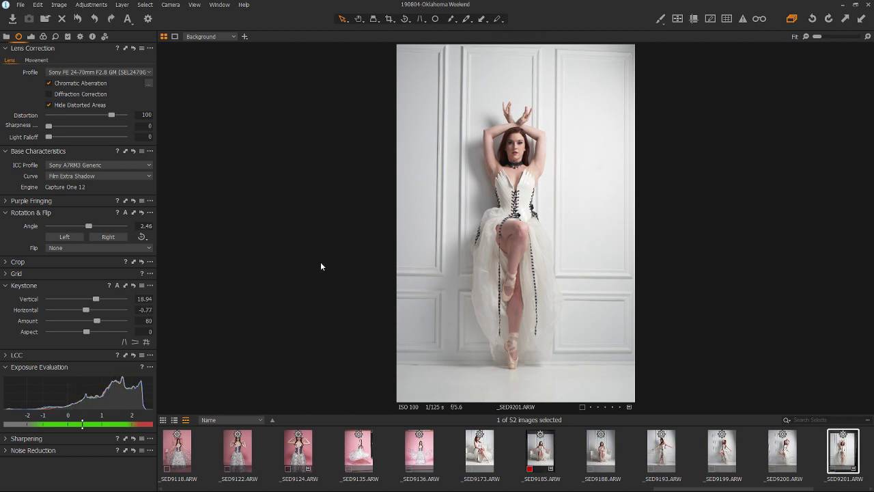
{"action": "key", "text": "ctrl+r"}
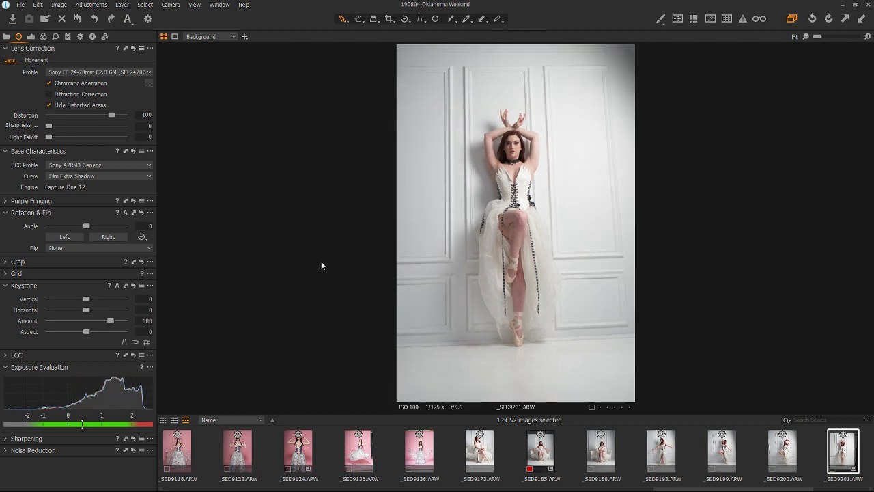
Step: Apply a four-point keystone with bottom handles on the panel corners (Vertical 18.25, Horizontal -2.1)
{"action": "left_click", "coordinate": [146, 346]}
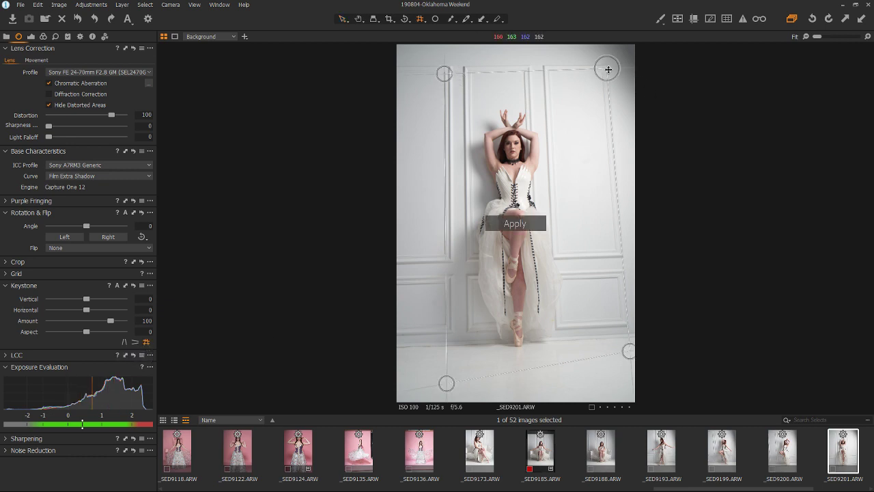
{"action": "left_click_drag", "start_coordinate": [448, 384], "coordinate": [446, 324]}
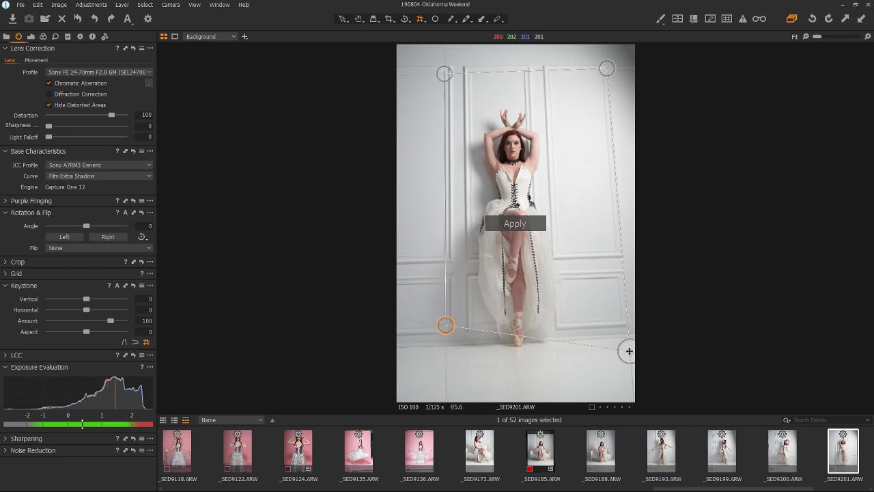
{"action": "left_click_drag", "start_coordinate": [628, 351], "coordinate": [625, 316]}
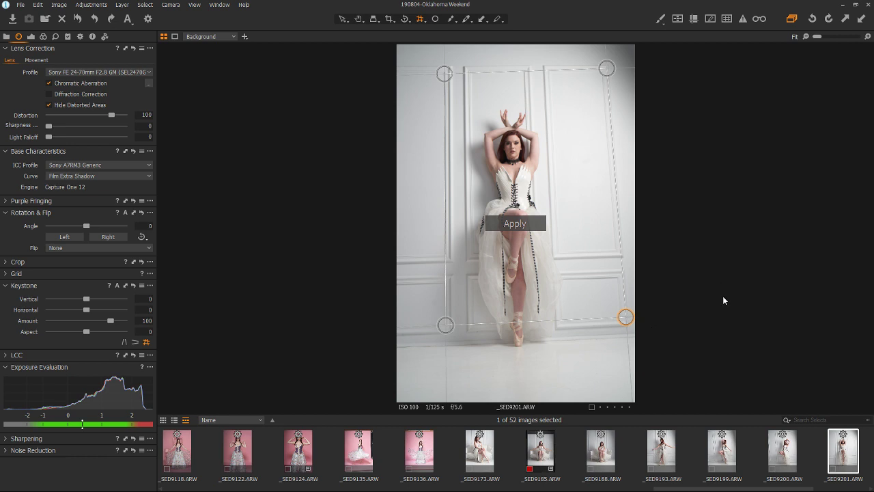
{"action": "left_click", "coordinate": [523, 224]}
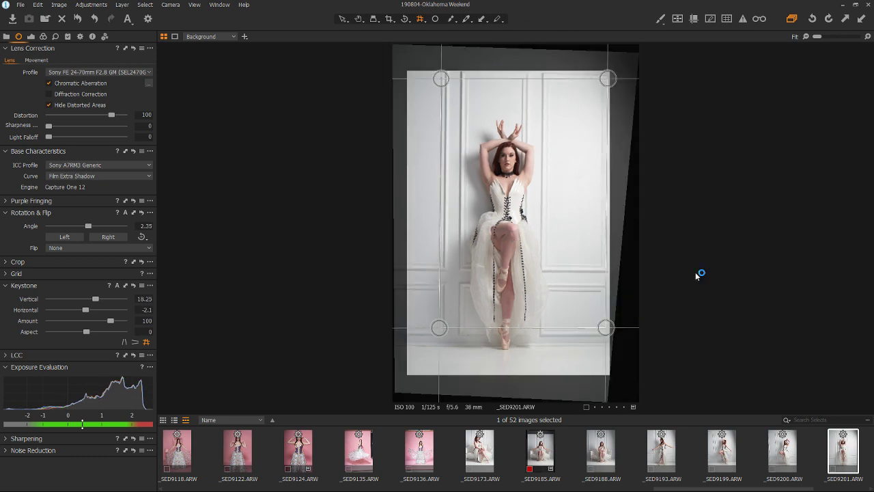
{"action": "left_click", "coordinate": [343, 19]}
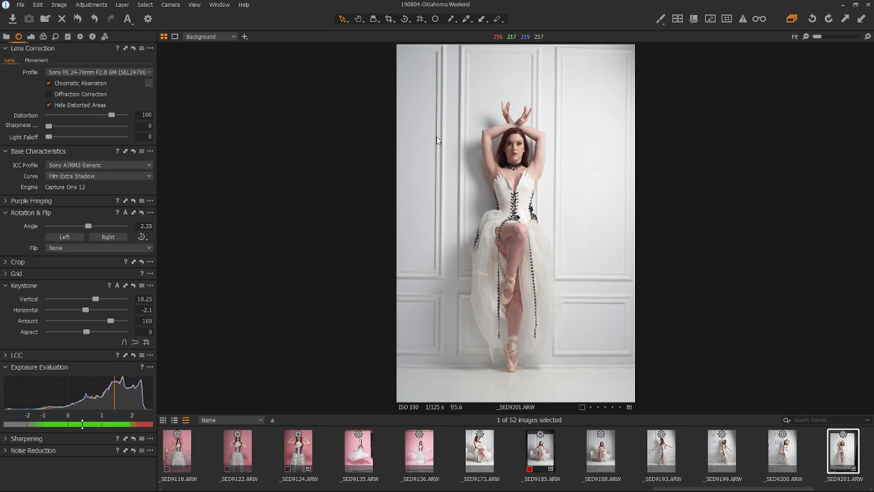
Step: Re-straighten along the floor and fine-tune keystone to Vertical 14.64, Horizontal -7.48
{"action": "left_click", "coordinate": [141, 236]}
{"action": "left_click_drag", "start_coordinate": [411, 346], "coordinate": [606, 346]}
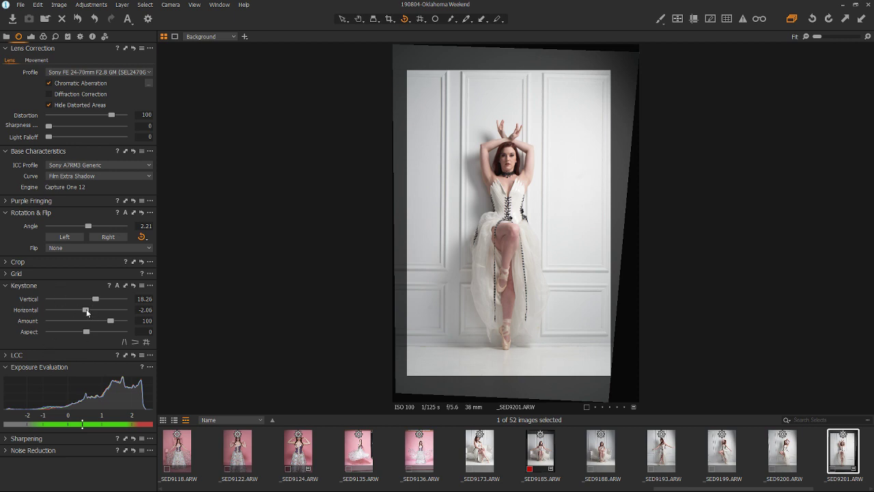
{"action": "left_click_drag", "start_coordinate": [86, 309], "coordinate": [80, 310]}
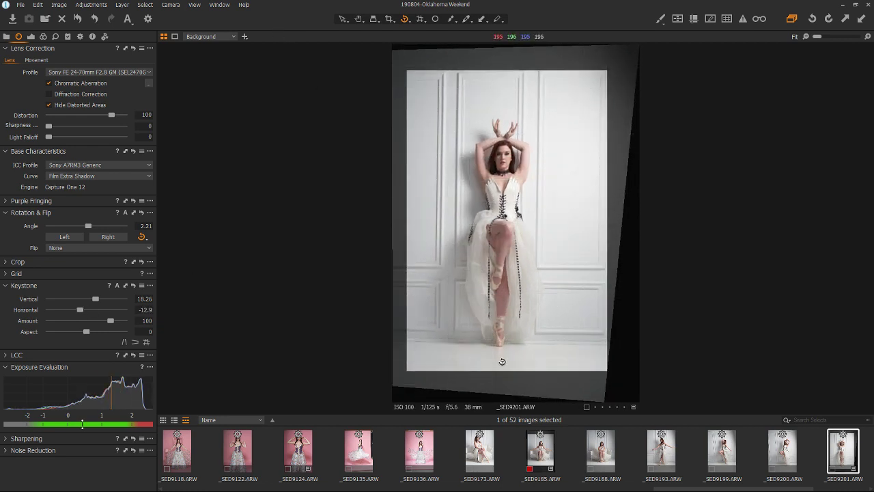
{"action": "left_click_drag", "start_coordinate": [91, 300], "coordinate": [83, 315]}
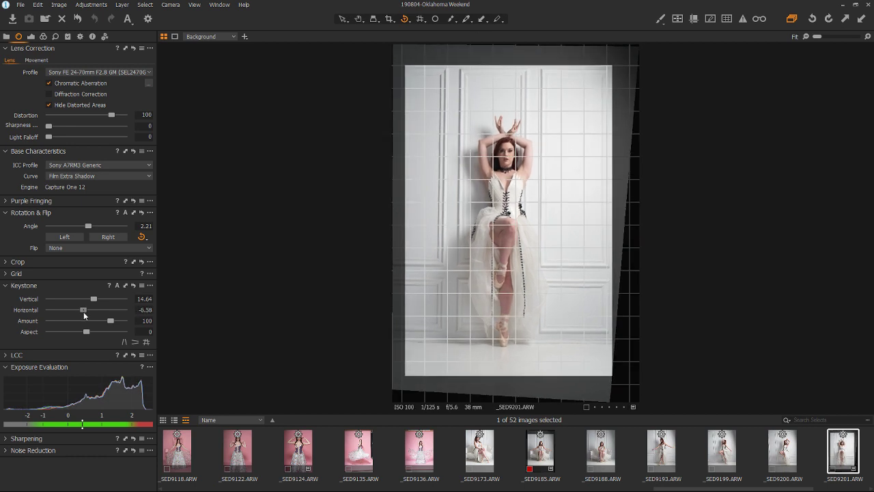
{"action": "left_click_drag", "start_coordinate": [84, 315], "coordinate": [83, 315]}
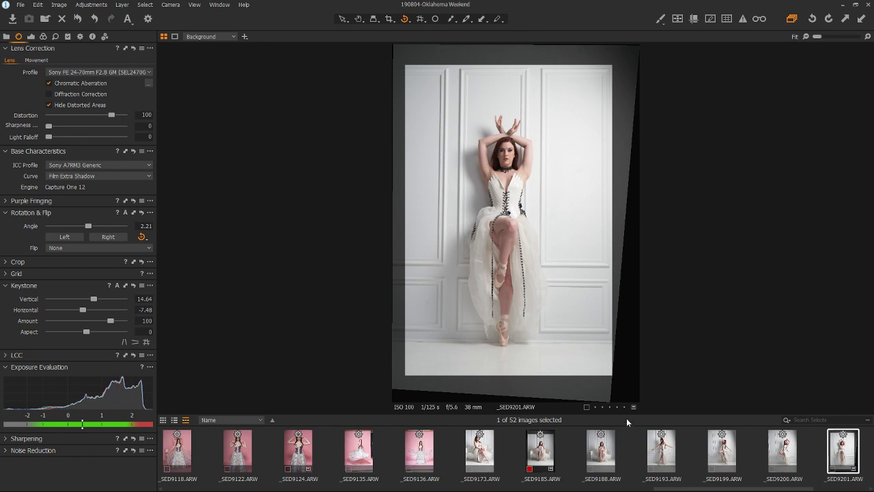
Step: Leave rotation mode and raise the keystone Aspect slider from 0 to 5.4
{"action": "left_click", "coordinate": [343, 21]}
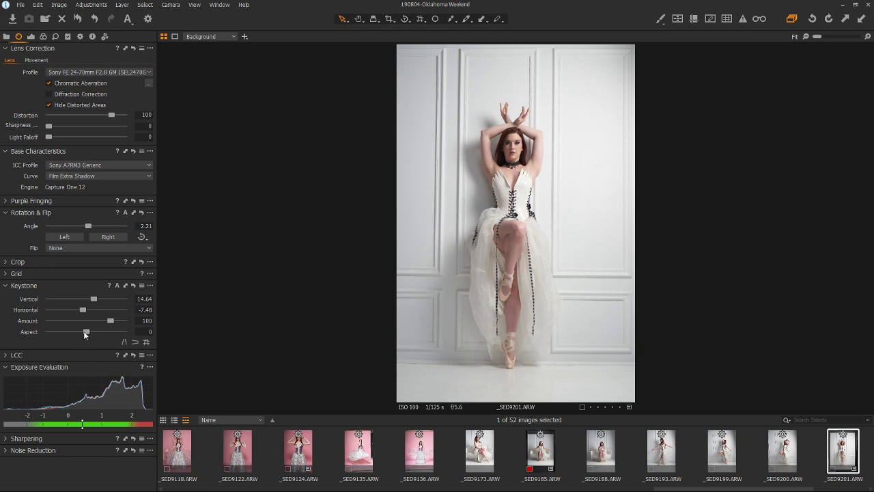
{"action": "left_click_drag", "start_coordinate": [86, 330], "coordinate": [93, 331]}
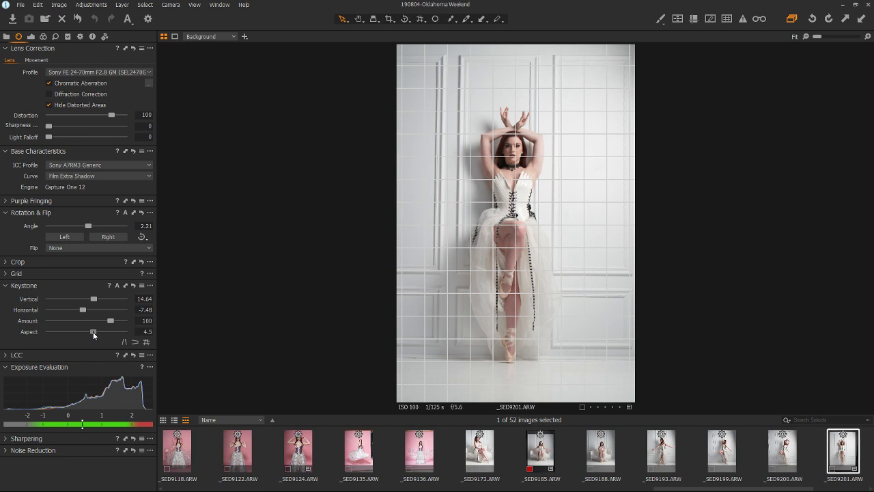
{"action": "left_click_drag", "start_coordinate": [94, 331], "coordinate": [94, 331]}
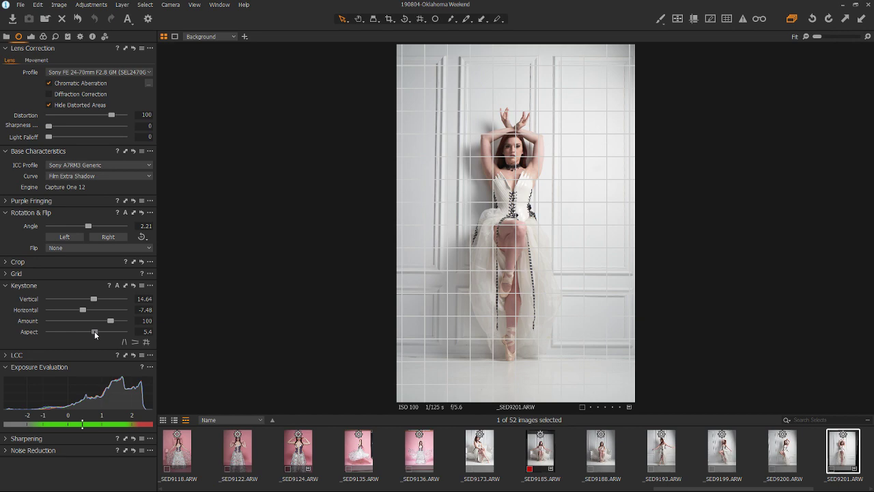
{"action": "left_click_drag", "start_coordinate": [94, 331], "coordinate": [95, 332]}
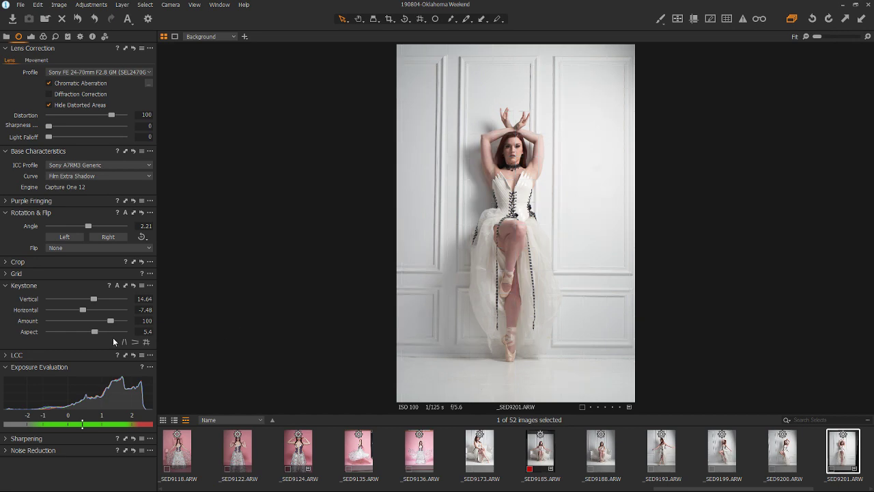
Step: Inspect the model's face zoomed in and under the loupe, then lower keystone Aspect to 4.5
{"action": "scroll", "coordinate": [503, 305], "scroll_direction": "up", "scroll_amount": 5}
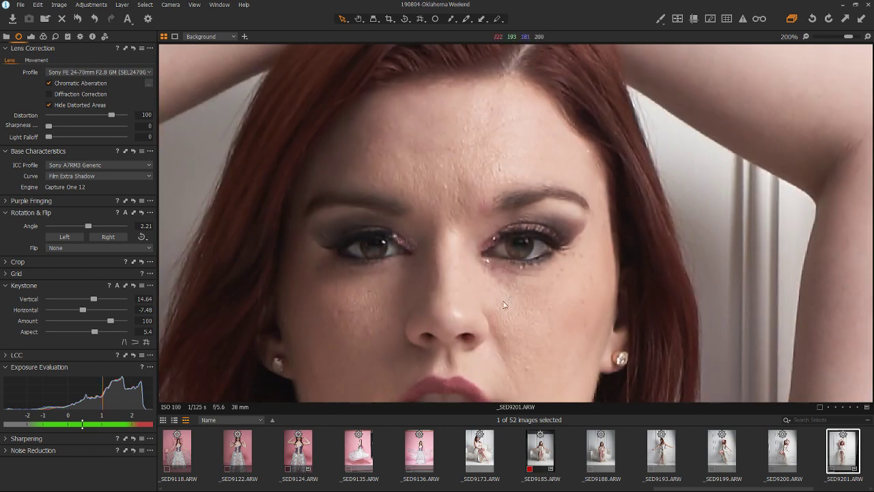
{"action": "scroll", "coordinate": [560, 284], "scroll_direction": "down", "scroll_amount": 3}
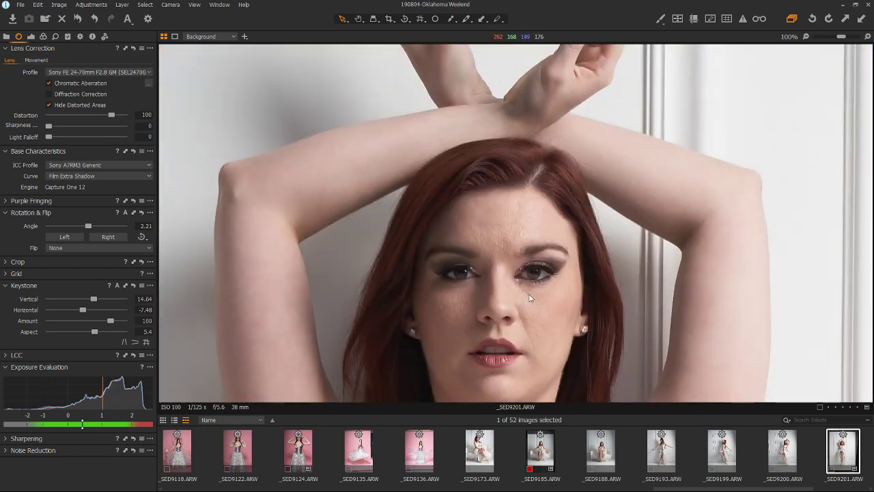
{"action": "scroll", "coordinate": [537, 312], "scroll_direction": "down", "scroll_amount": 3}
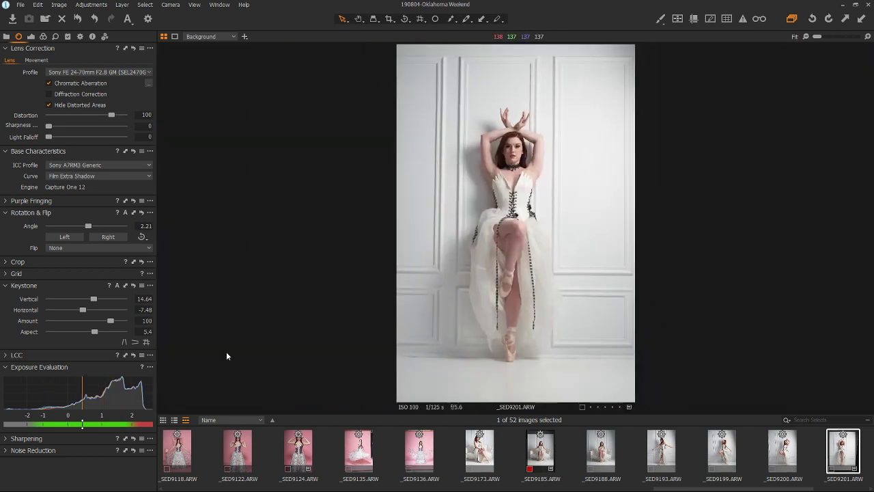
{"action": "key", "text": "p"}
{"action": "left_click_drag", "start_coordinate": [511, 136], "coordinate": [512, 145]}
{"action": "left_click_drag", "start_coordinate": [96, 332], "coordinate": [95, 332]}
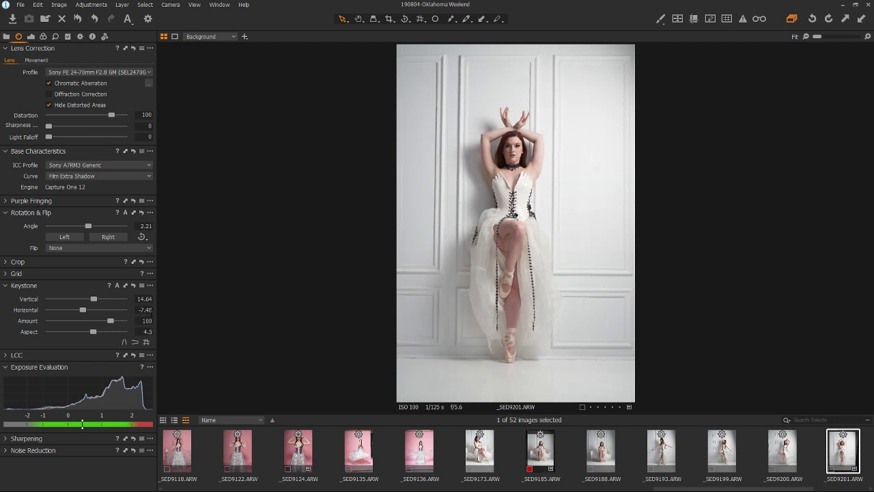
Step: Apply the saved _SED9201 keystone preset and adjust Horizontal to -7.32
{"action": "left_click", "coordinate": [141, 284]}
{"action": "left_click", "coordinate": [149, 296]}
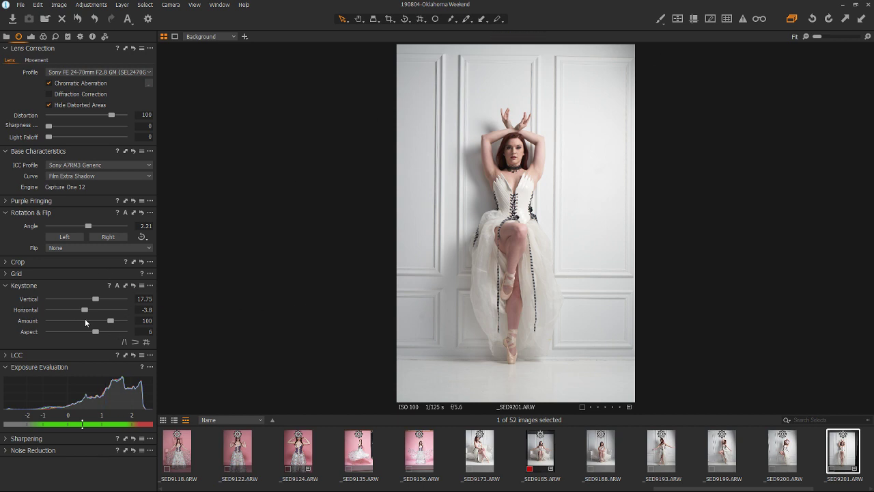
{"action": "left_click_drag", "start_coordinate": [86, 310], "coordinate": [83, 309]}
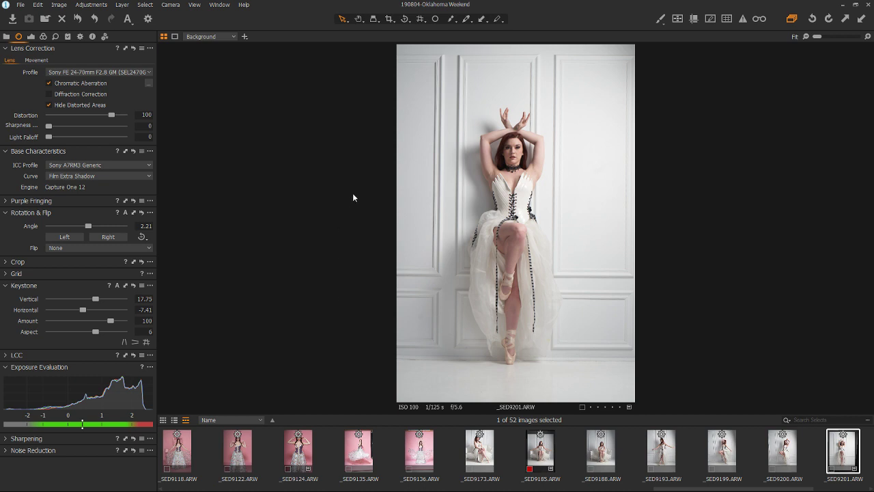
Step: Re-straighten the photo along the floor line to 1.94°
{"action": "key", "text": "r"}
{"action": "left_click_drag", "start_coordinate": [444, 69], "coordinate": [438, 341]}
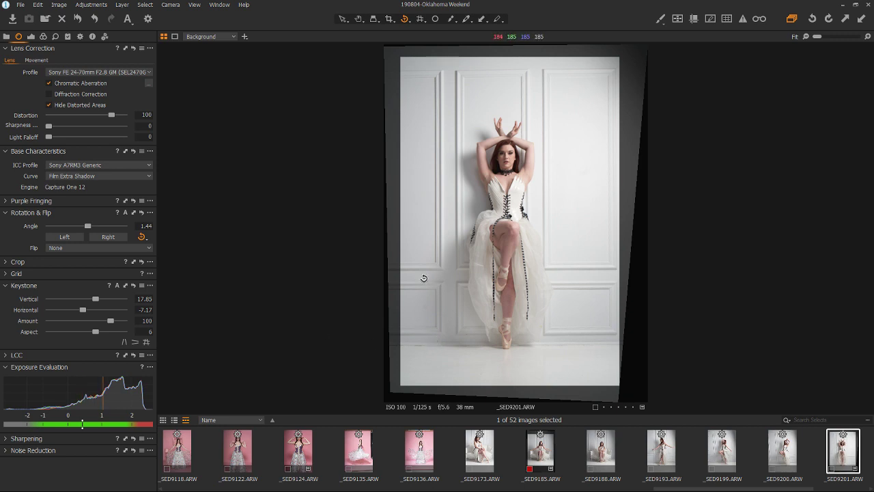
{"action": "left_click_drag", "start_coordinate": [404, 345], "coordinate": [614, 345]}
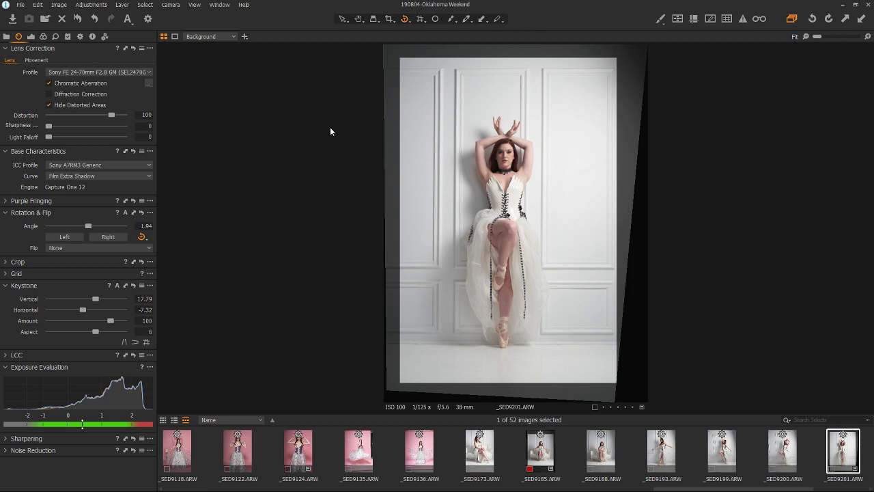
{"action": "left_click", "coordinate": [343, 20]}
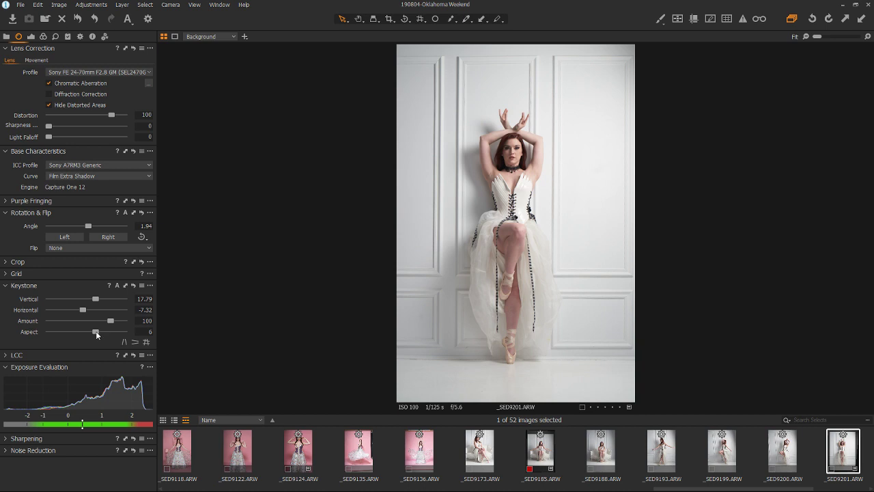
Step: Try a stronger Aspect stretch and briefly view the Library tab before returning
{"action": "mouse_move", "coordinate": [96, 332]}
{"action": "left_mouse_down"}
{"action": "mouse_move", "coordinate": [86, 333]}
{"action": "mouse_move", "coordinate": [103, 332]}
{"action": "mouse_move", "coordinate": [96, 333]}
{"action": "left_mouse_up"}
{"action": "left_click", "coordinate": [6, 37]}
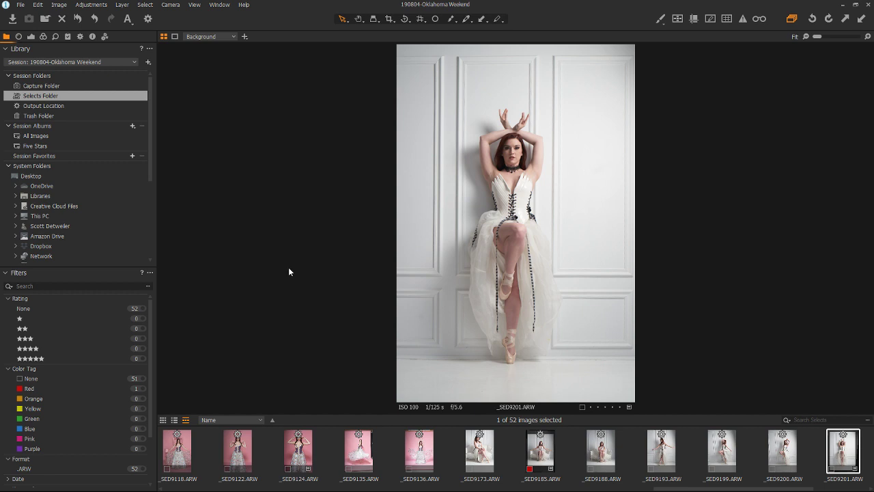
{"action": "left_click", "coordinate": [19, 37]}
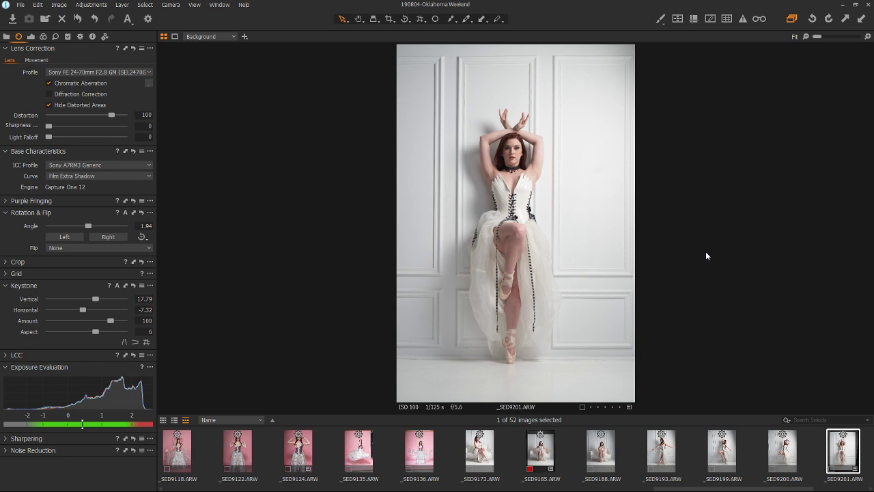
Step: Shift the crop slightly left, leaving about 1868 × 2800 px
{"action": "left_click", "coordinate": [390, 19]}
{"action": "left_click_drag", "start_coordinate": [484, 176], "coordinate": [473, 175]}
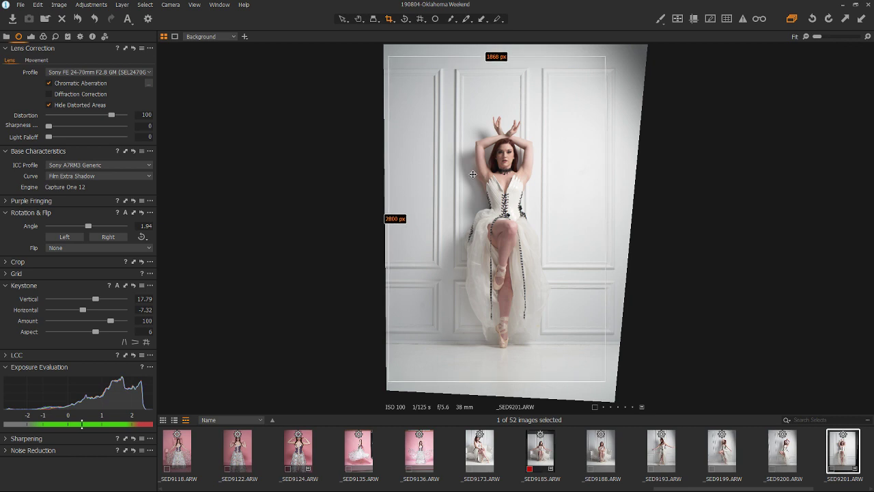
{"action": "left_click", "coordinate": [343, 20]}
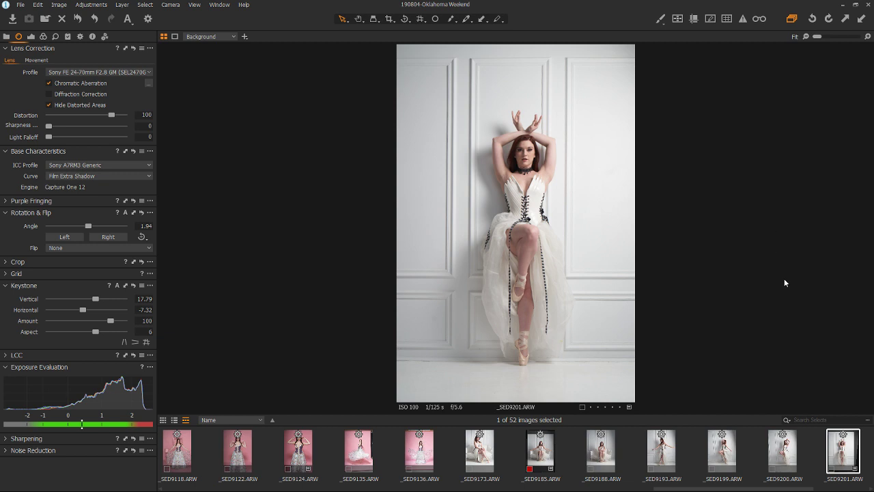